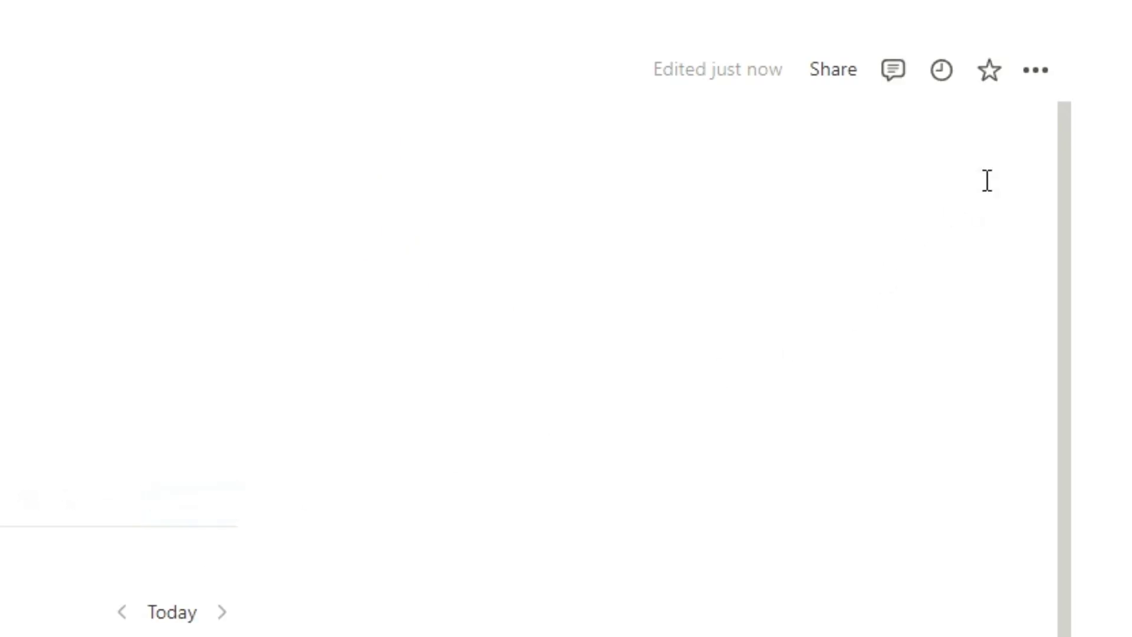
# Step: Turn on Full width for the Weekly Review page so the September 2023 calendar spans the screen
pyautogui.click(1036, 70)
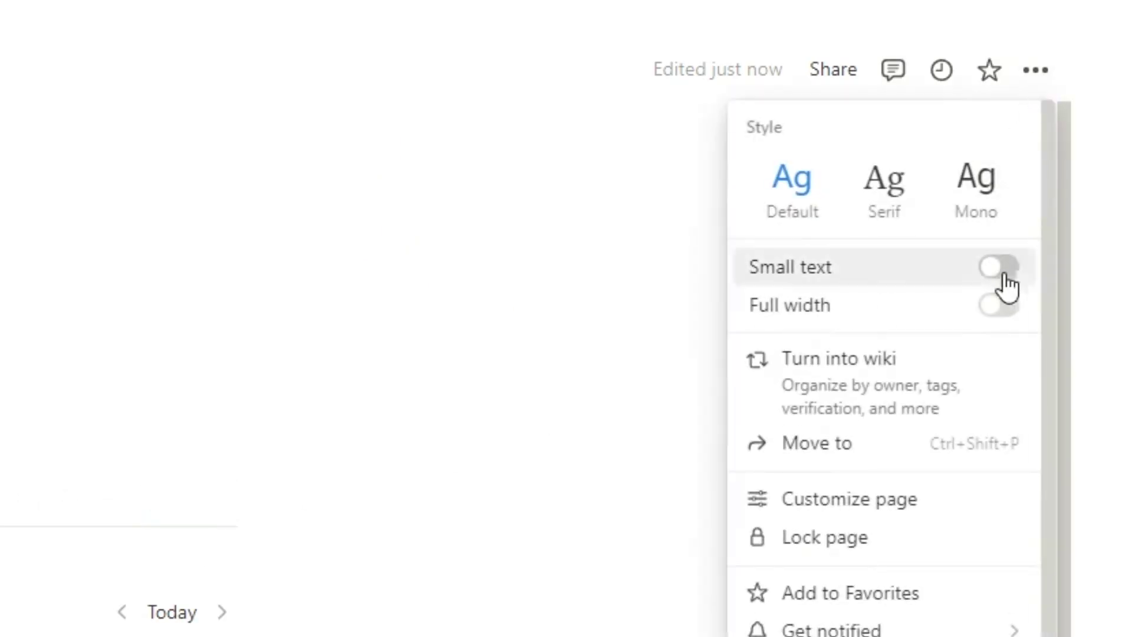
pyautogui.click(991, 305)
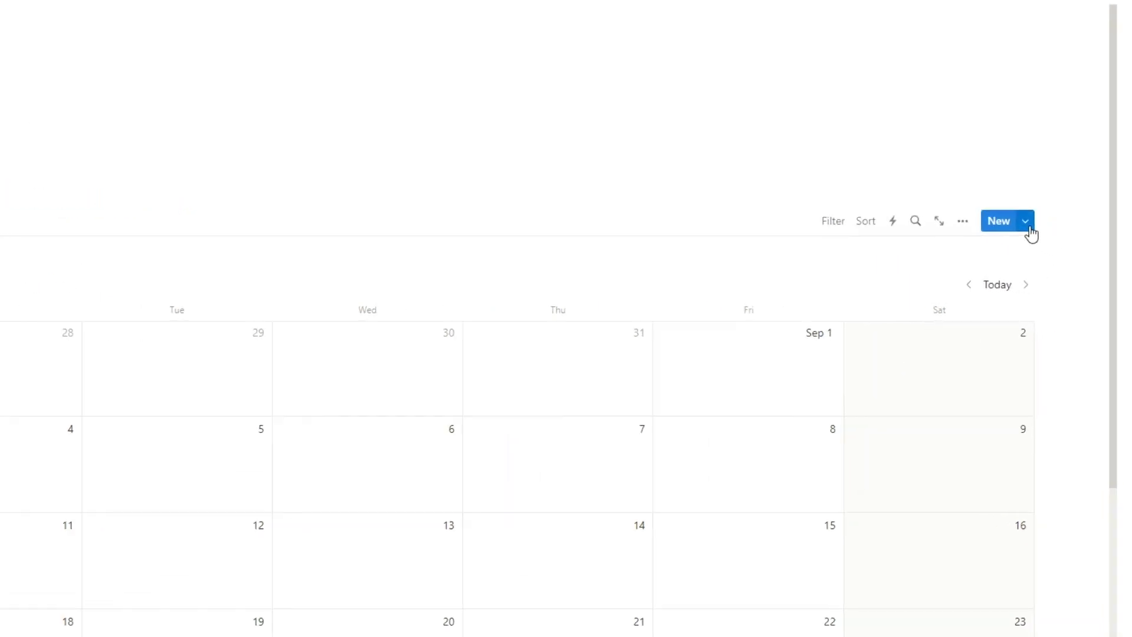
# Step: Create a new template for calendar 2 and title it 'Weekly Revie'
pyautogui.click(1027, 223)
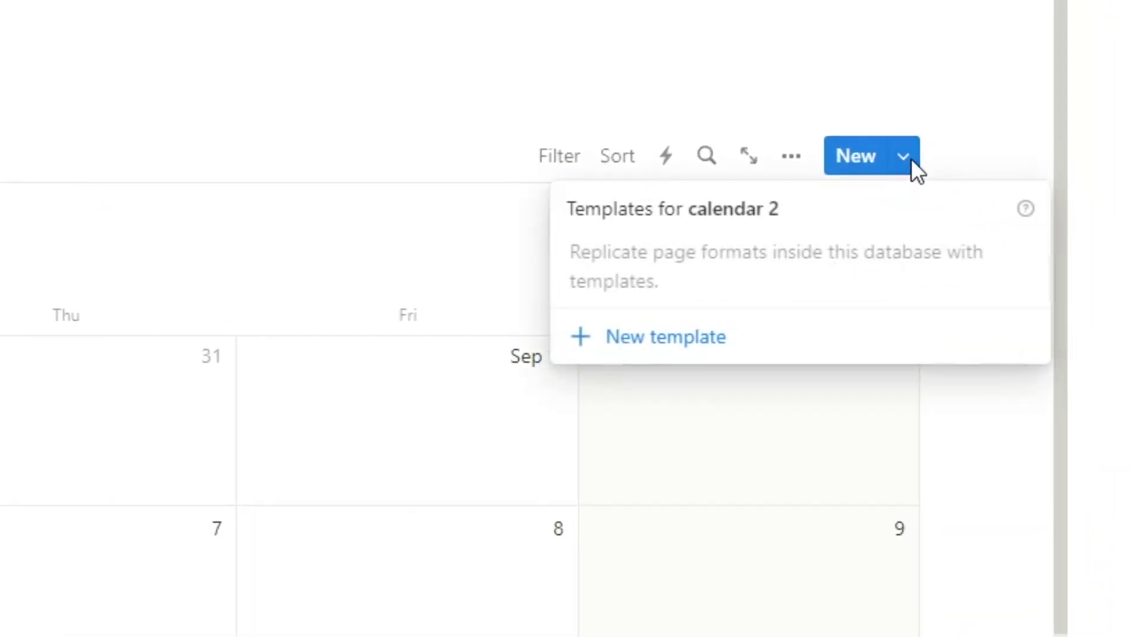
pyautogui.click(675, 339)
pyautogui.write('Weekly ')
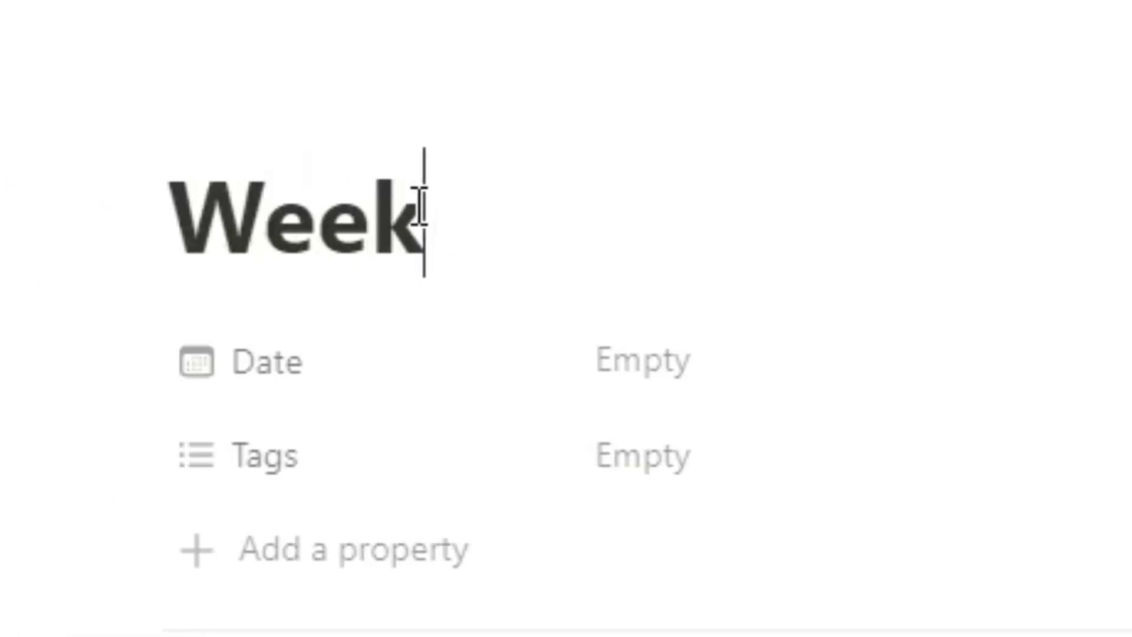
pyautogui.write('Review')
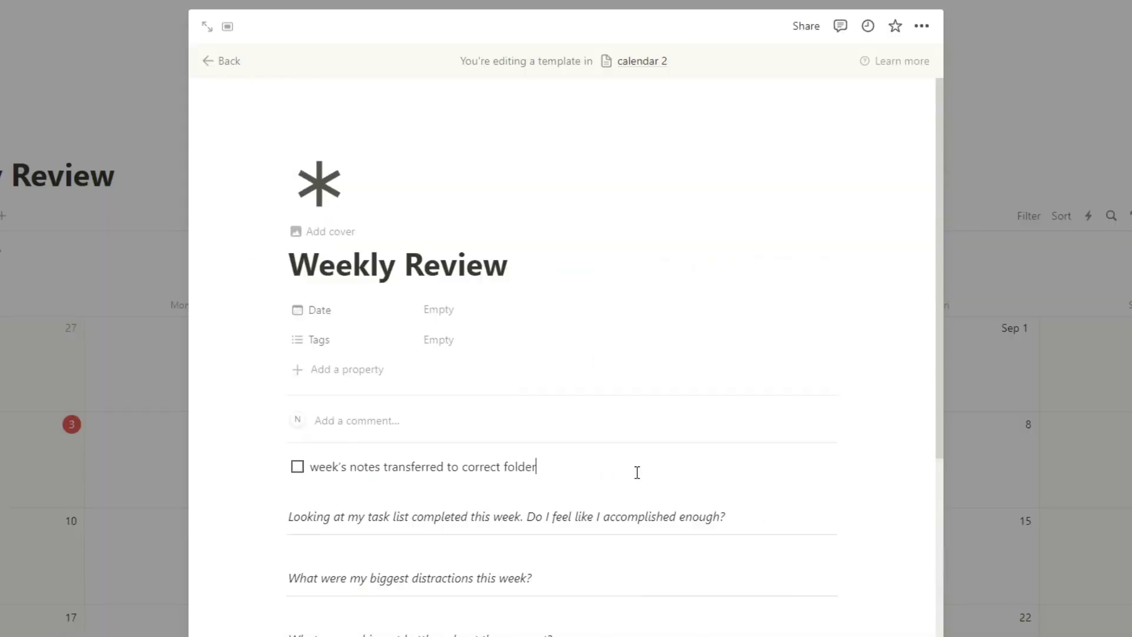
# Step: Check off the template's 'week's notes transferred to correct folder' to-do
pyautogui.scroll(-3, 636, 471)
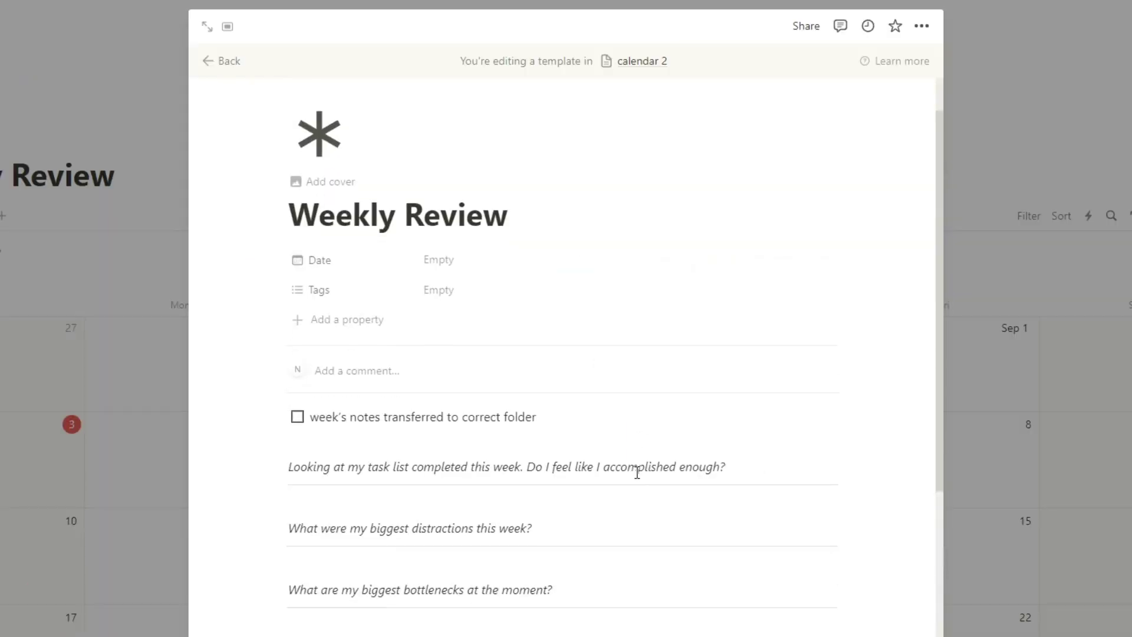
pyautogui.scroll(-1, 636, 471)
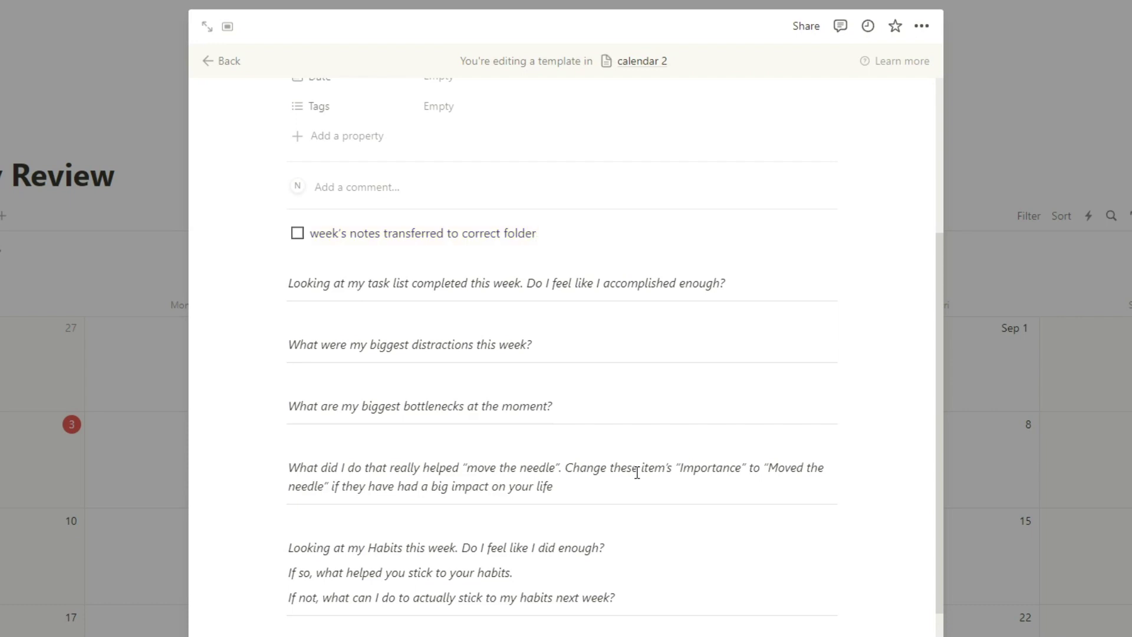
pyautogui.hotkey('ctrl', 'Return')
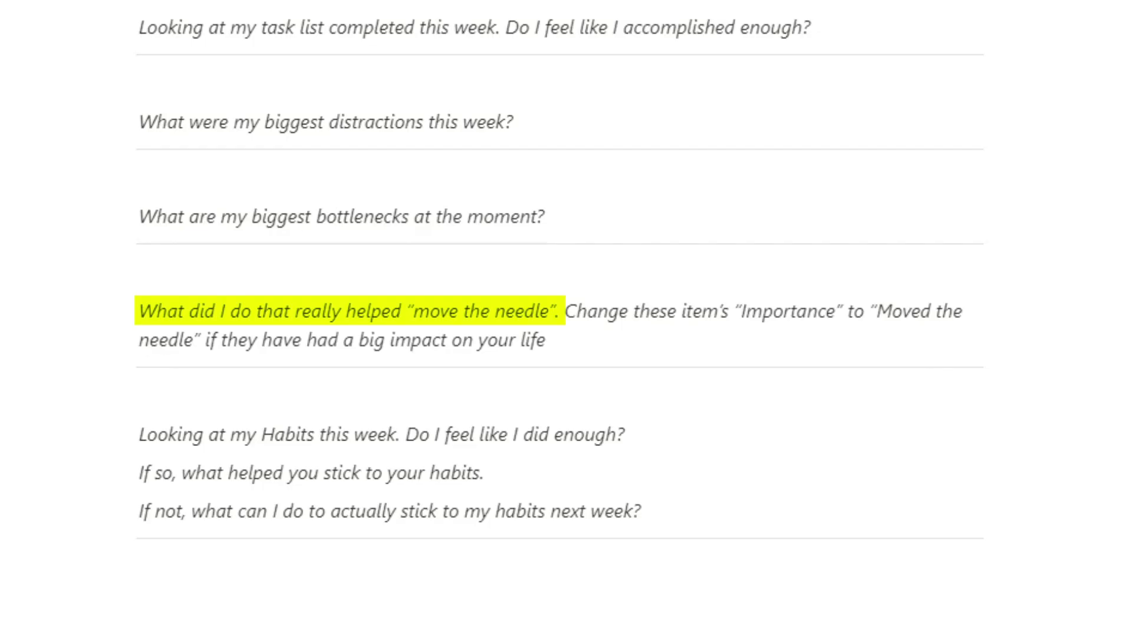
# Step: Delete the 'Change these item's…' Importance sentence from the move-the-needle question
pyautogui.click(588, 341)
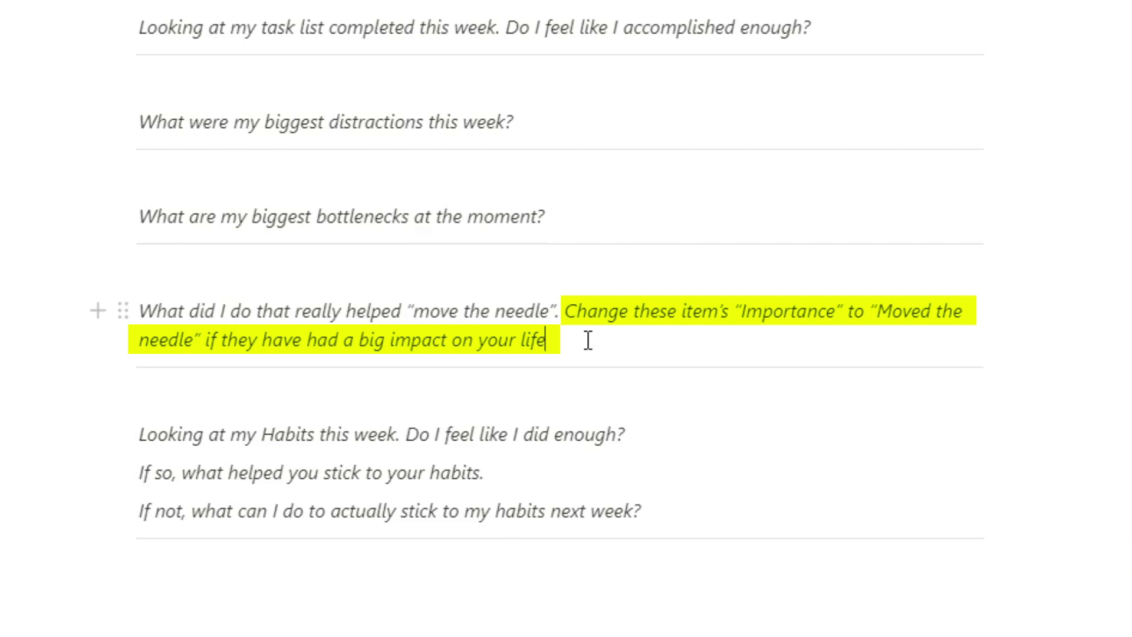
pyautogui.moveTo(588, 341); pyautogui.dragTo(568, 323)
pyautogui.press('BackSpace')
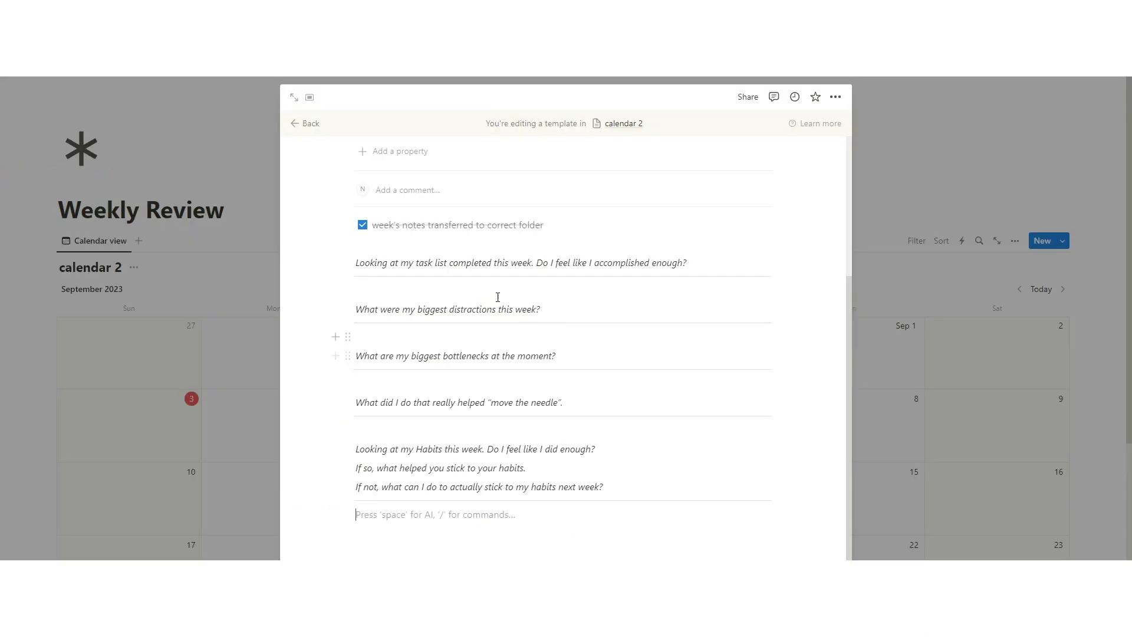
pyautogui.click(362, 225)
pyautogui.scroll(2, 490, 285)
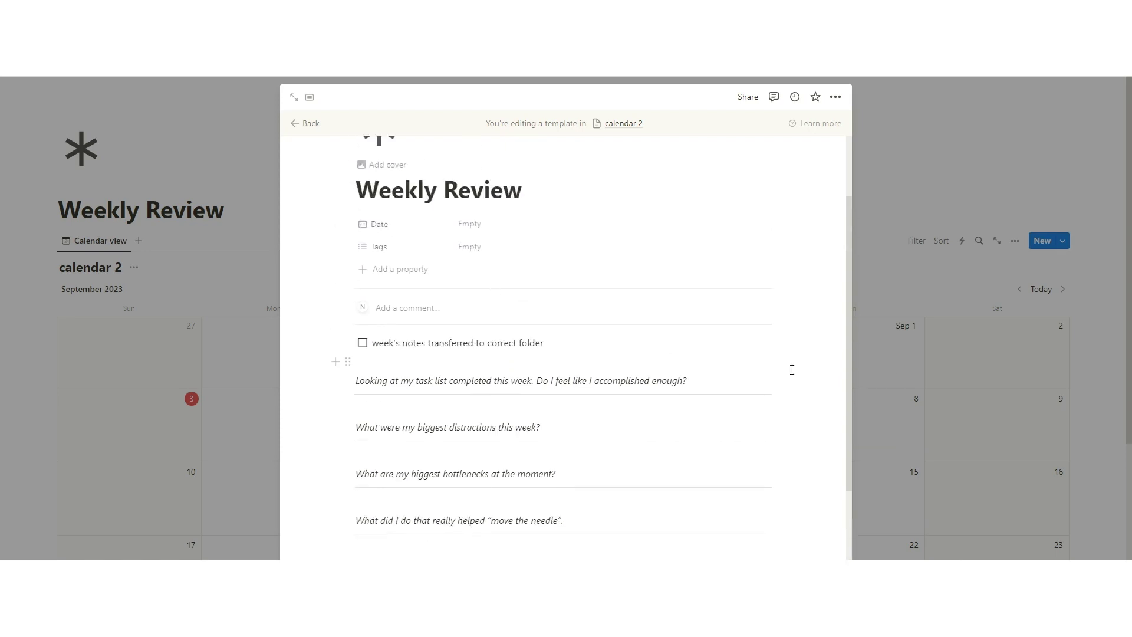
pyautogui.click(911, 378)
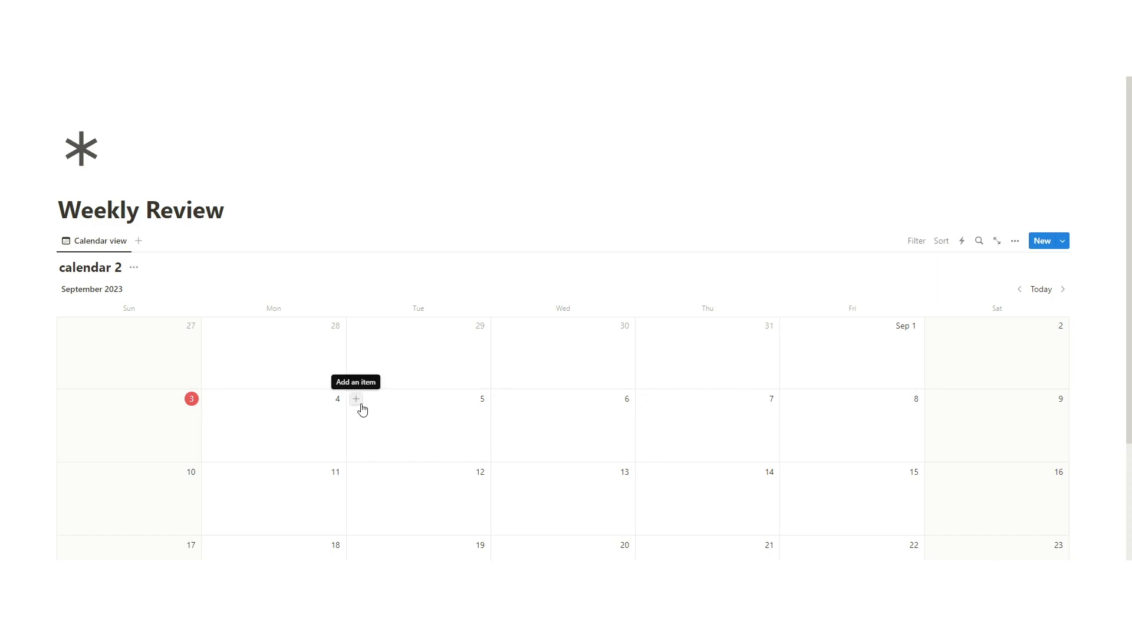
pyautogui.click(362, 407)
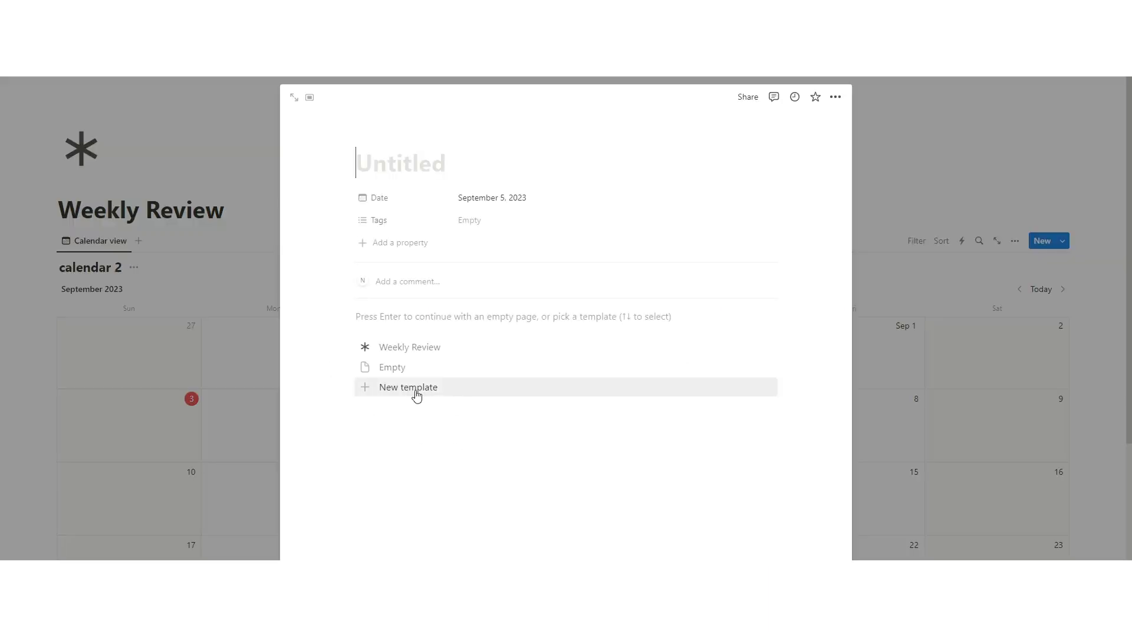
pyautogui.click(412, 354)
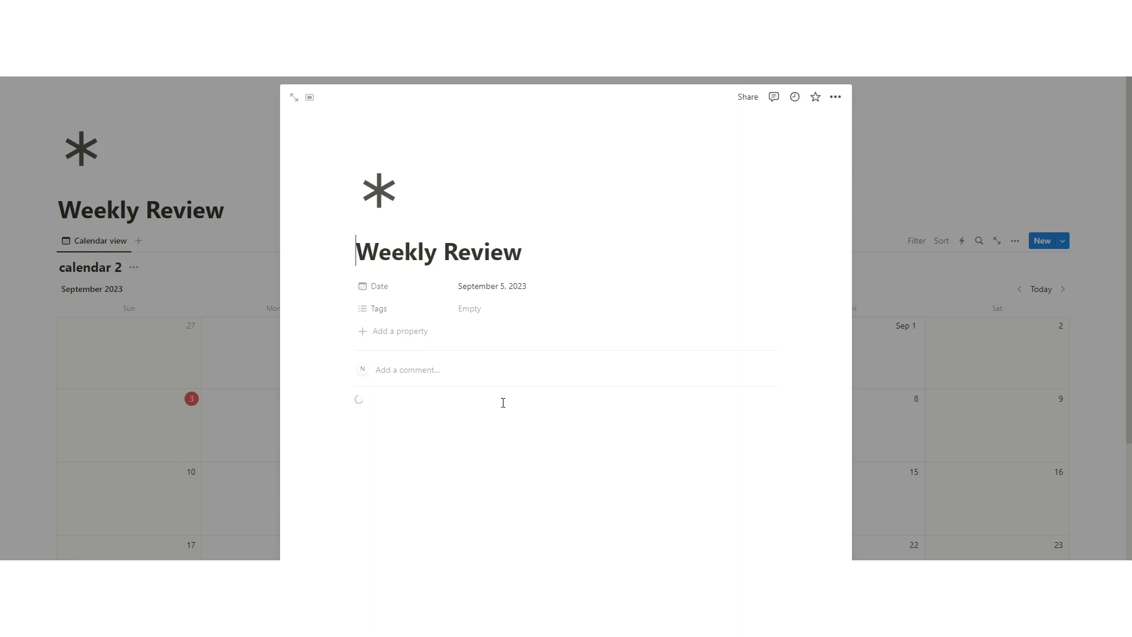
pyautogui.scroll(-3, 537, 437)
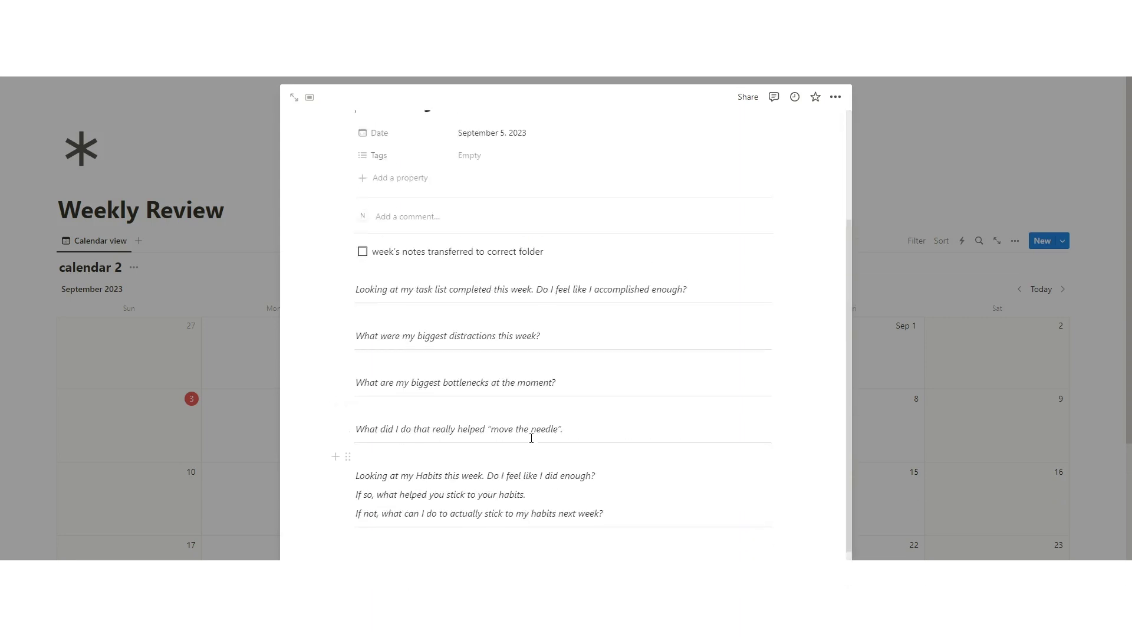
pyautogui.scroll(-1, 541, 447)
pyautogui.click(587, 526)
pyautogui.write('gbethnrtjtykmt')
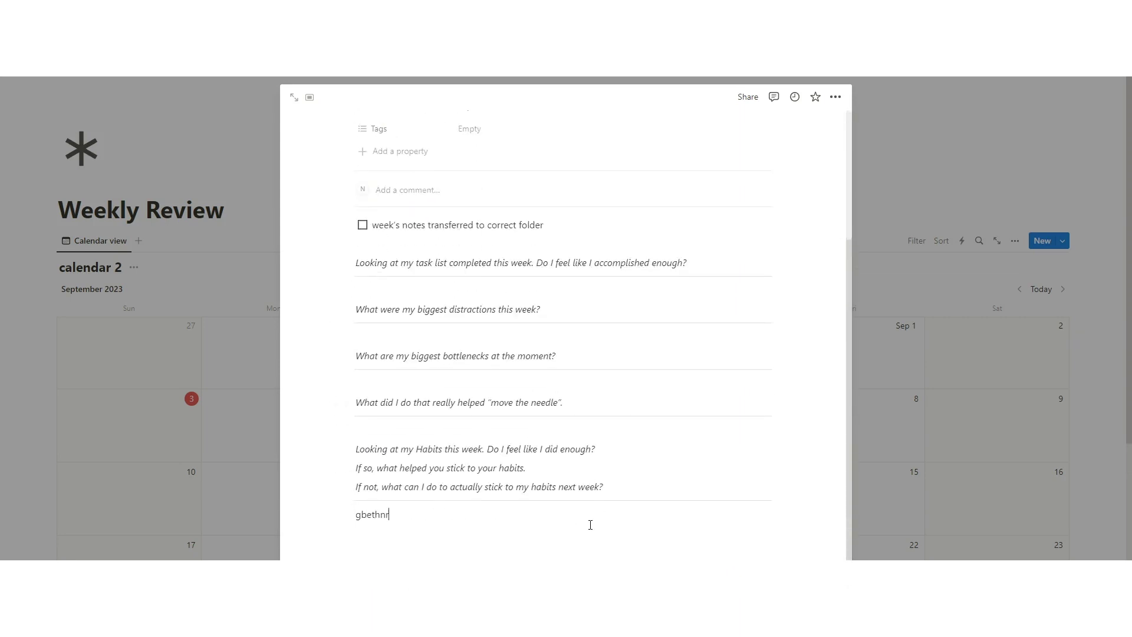
pyautogui.click(882, 418)
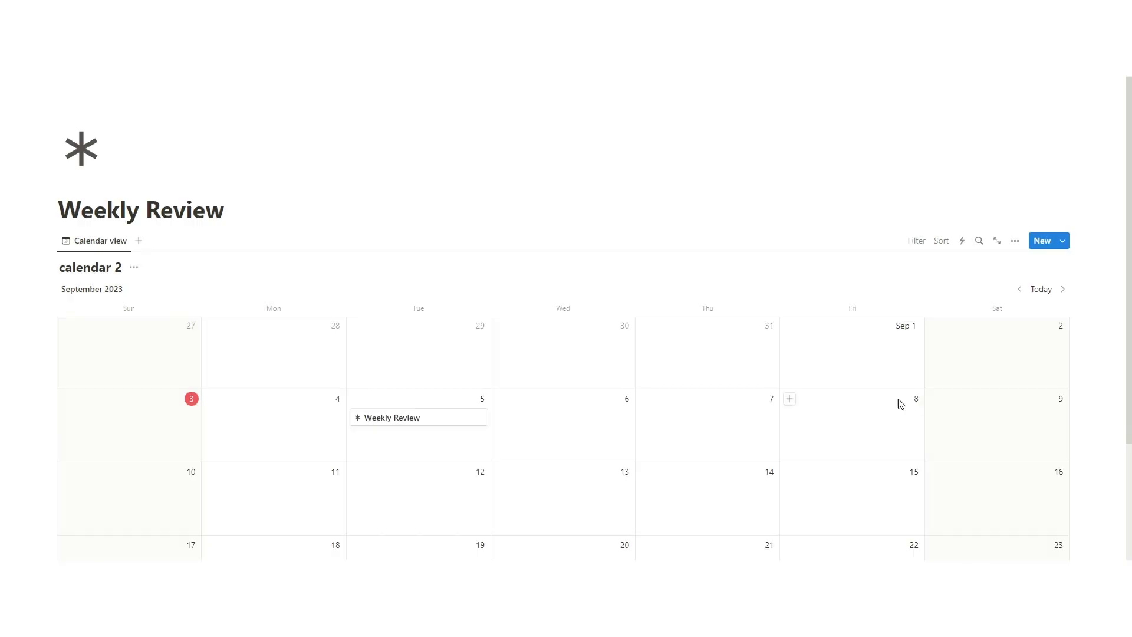
pyautogui.click(435, 424)
pyautogui.scroll(-3, 523, 248)
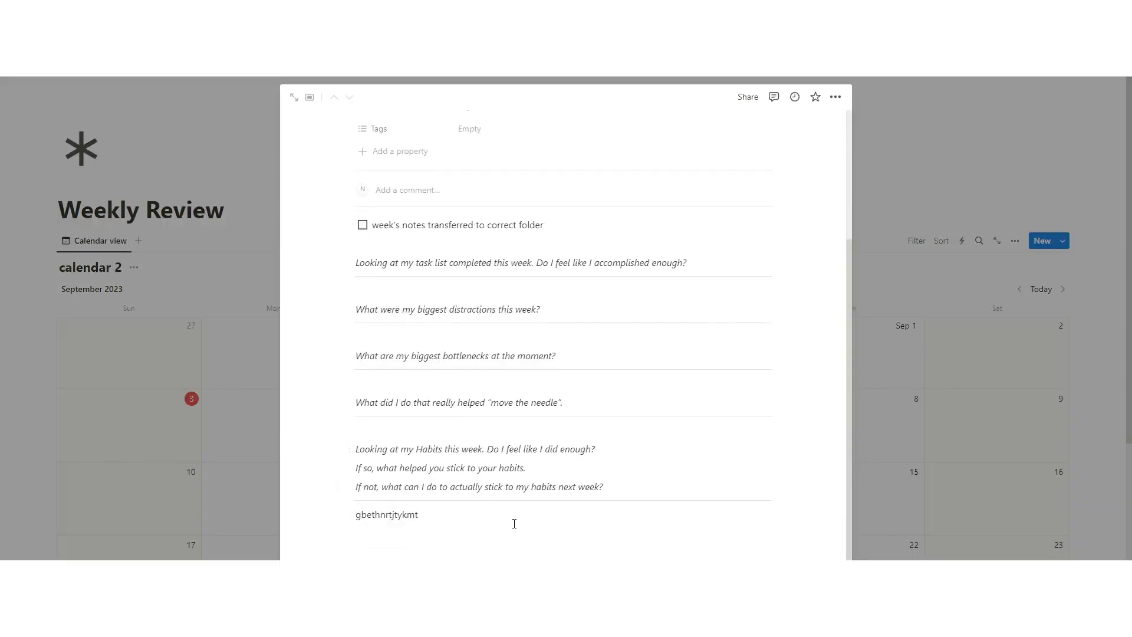
pyautogui.click(1003, 441)
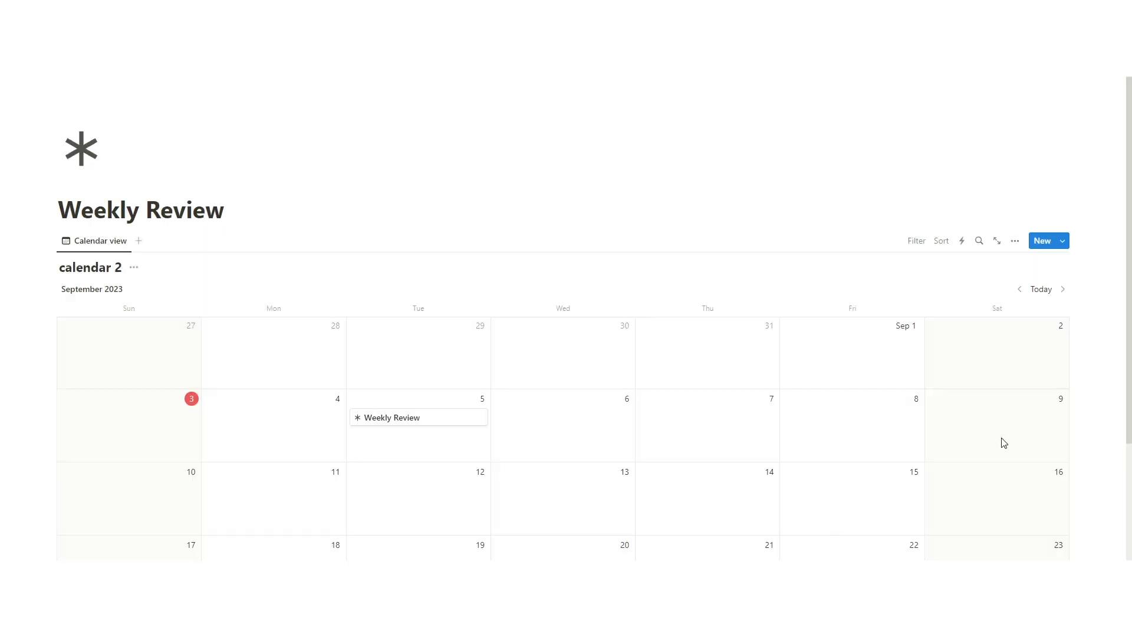
pyautogui.click(458, 426)
pyautogui.scroll(-3, 507, 454)
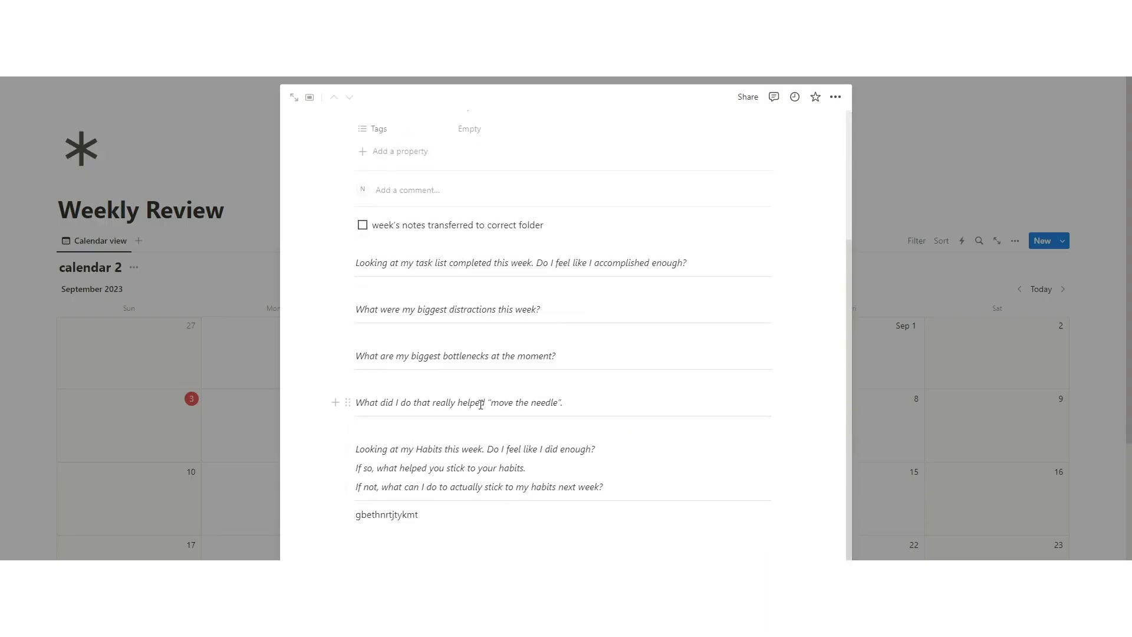
# Step: Remove the notes-transferred to-do block from the Weekly Review template
pyautogui.click(897, 372)
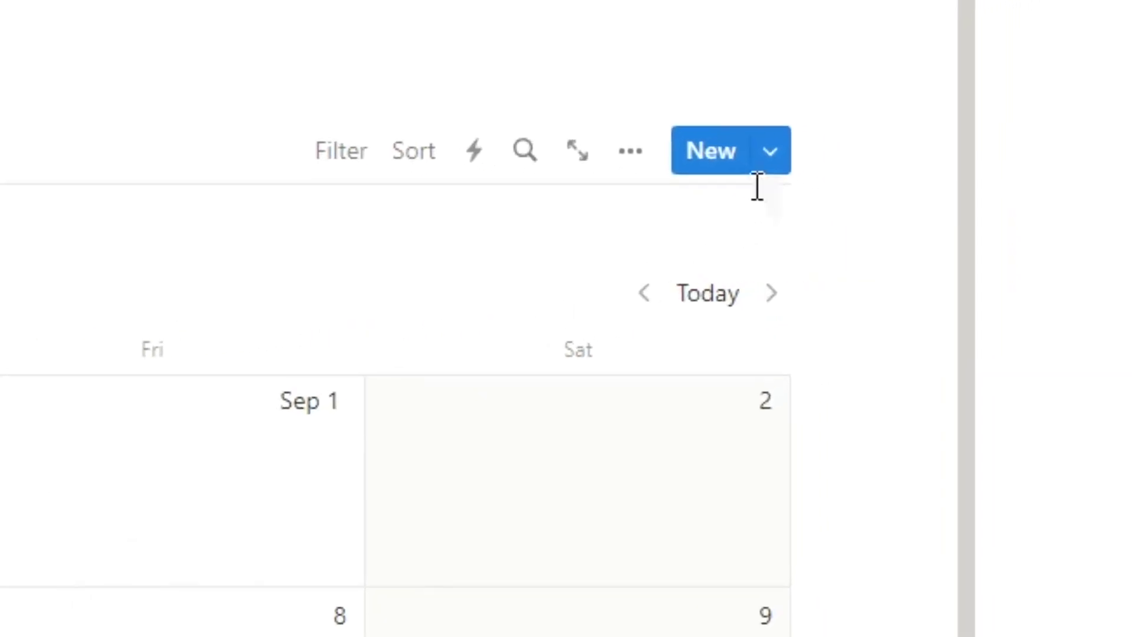
pyautogui.click(761, 155)
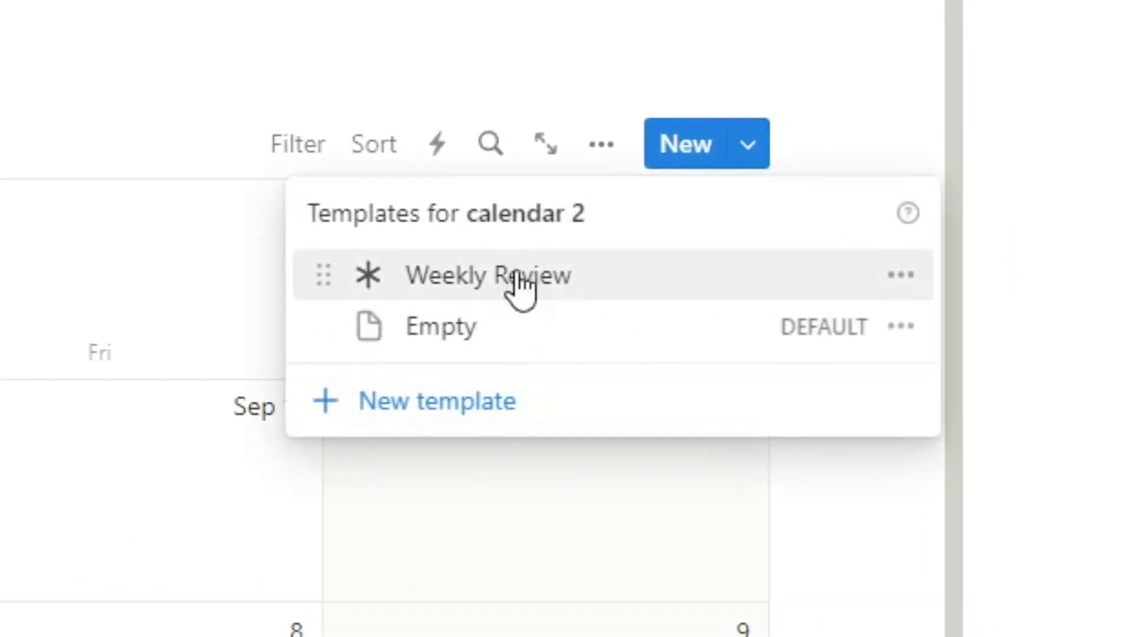
pyautogui.click(901, 275)
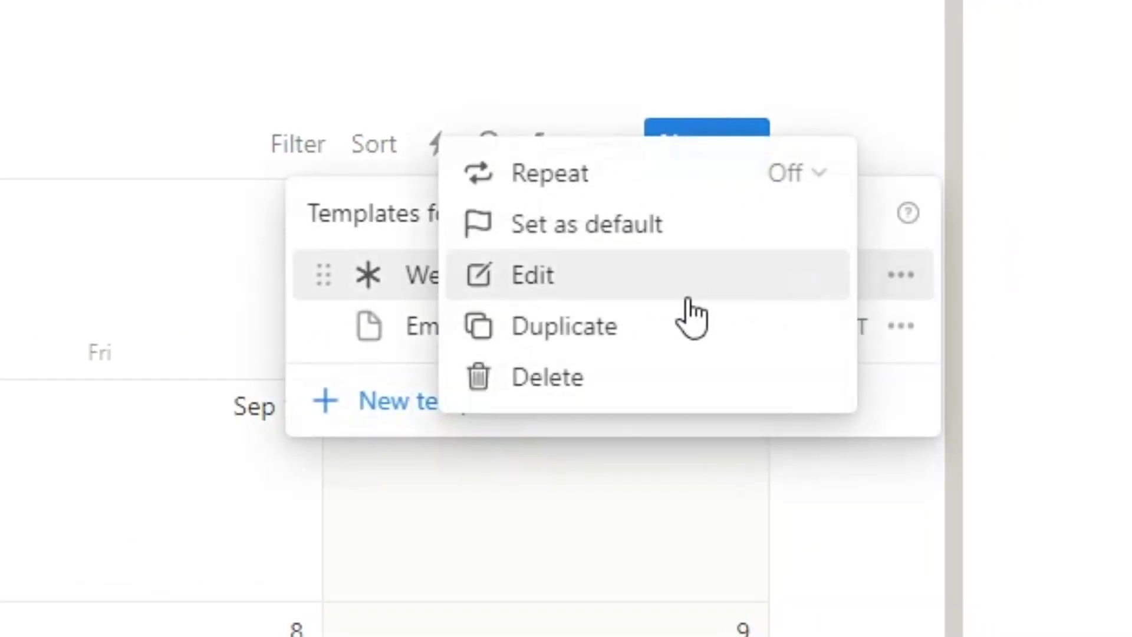
pyautogui.click(682, 295)
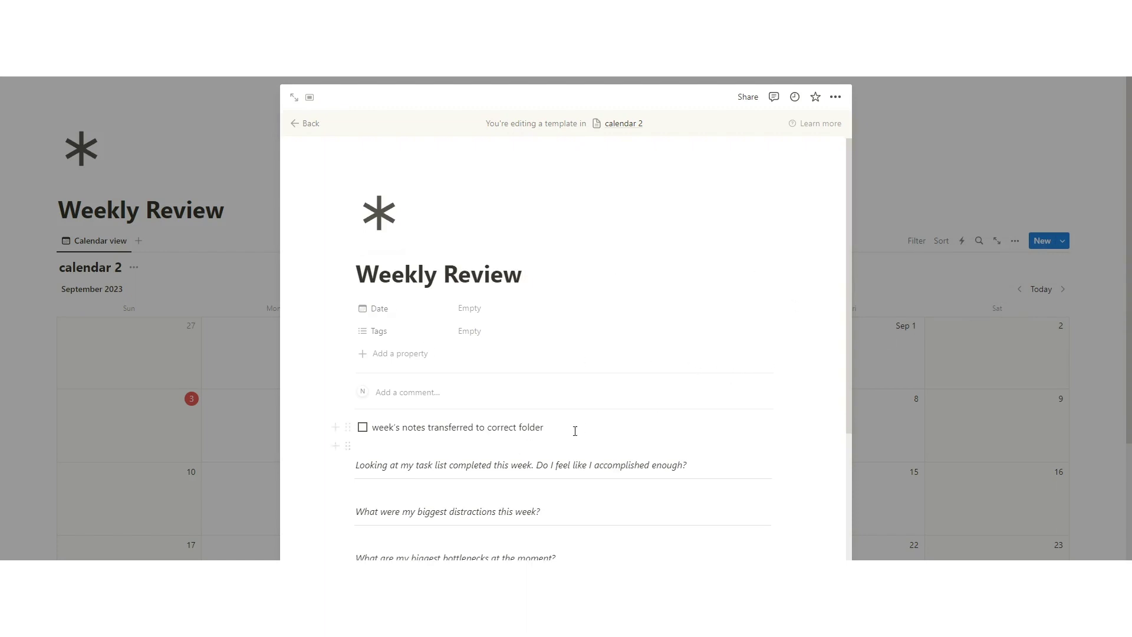
pyautogui.scroll(-3, 459, 265)
pyautogui.moveTo(324, 248); pyautogui.dragTo(397, 263)
pyautogui.press('Delete')
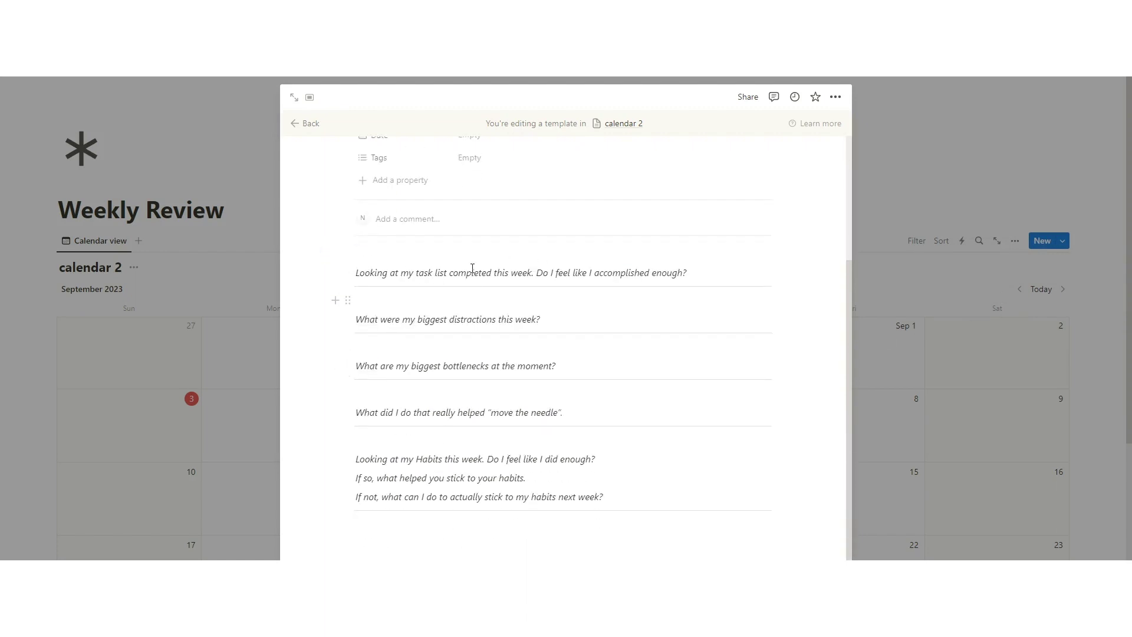
pyautogui.click(968, 335)
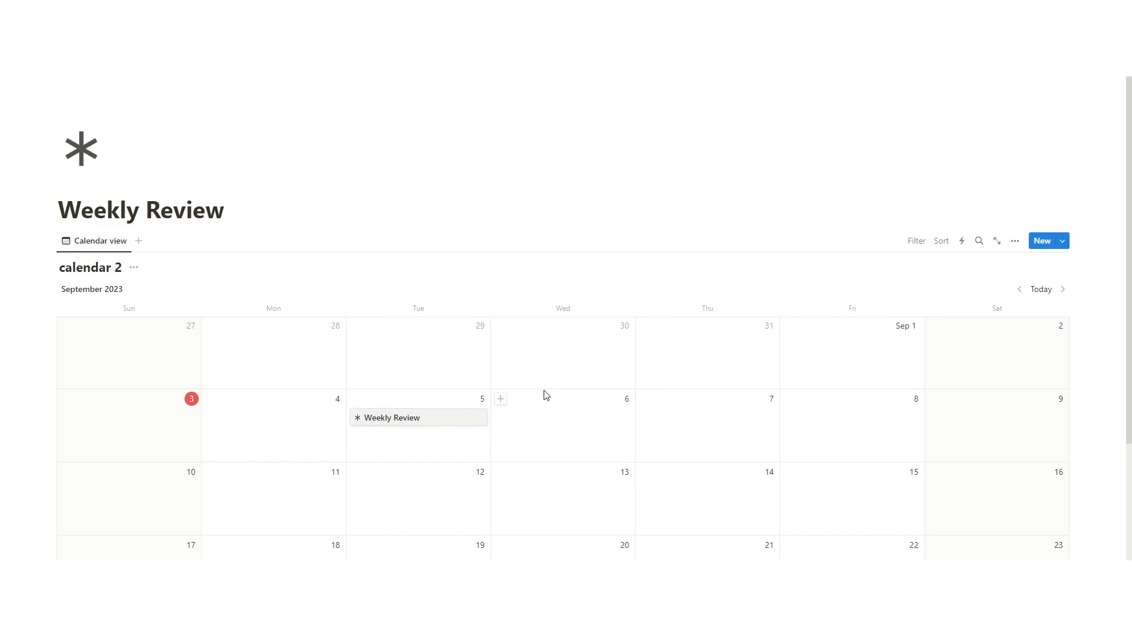
# Step: Add a Weekly Review entry and arrange entries on September 1, 8, 15 and 22
pyautogui.click(500, 399)
pyautogui.click(467, 348)
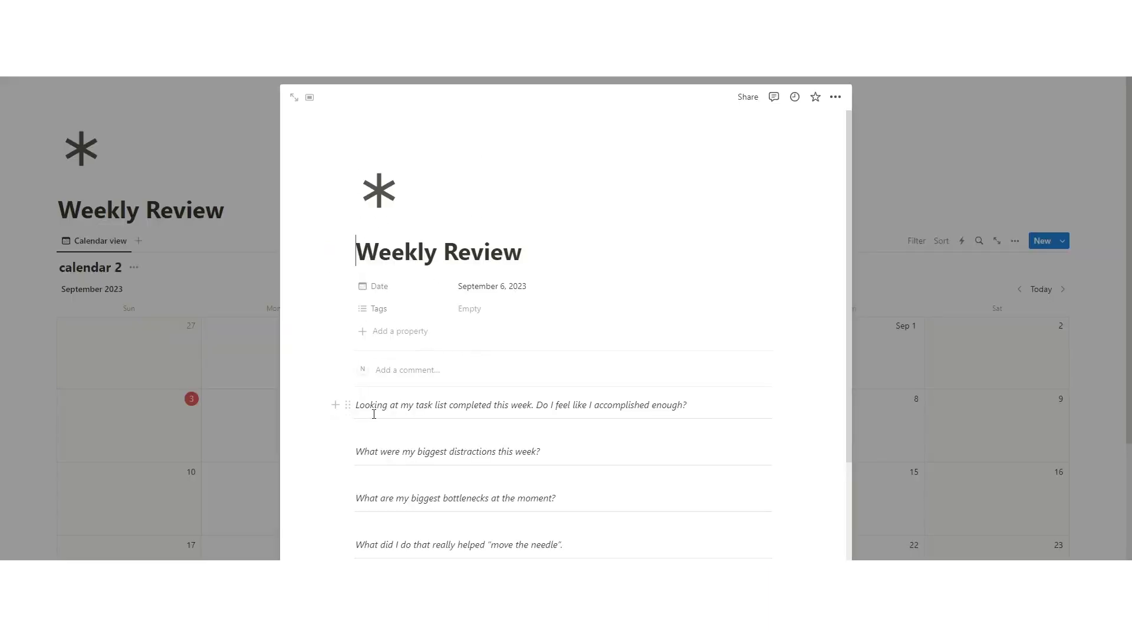
pyautogui.click(952, 413)
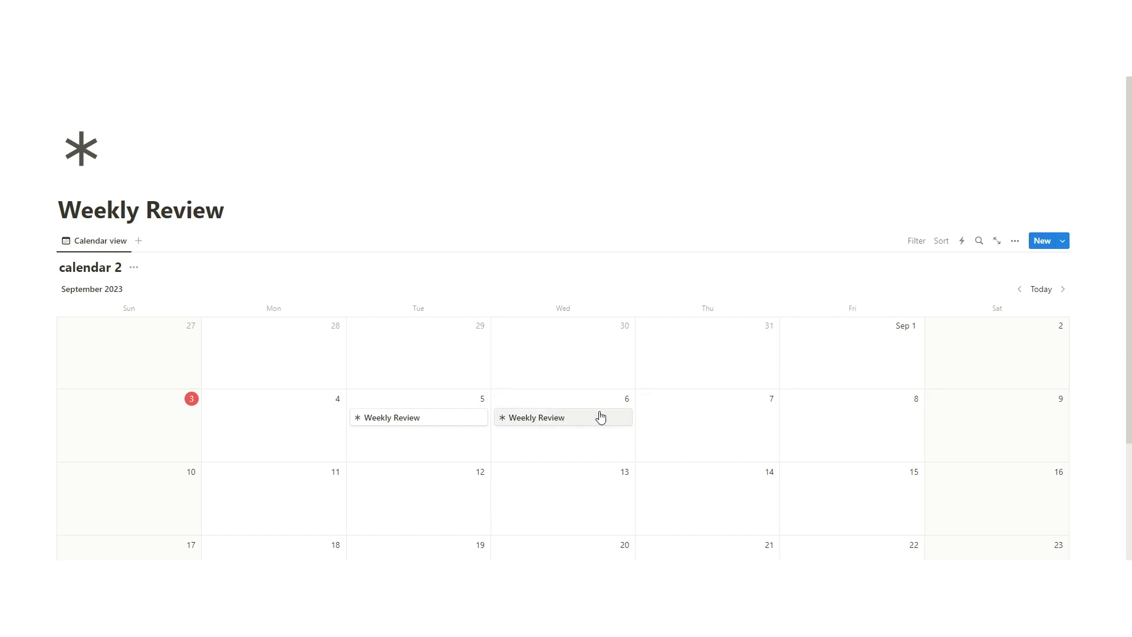
pyautogui.moveTo(601, 416); pyautogui.dragTo(825, 351)
pyautogui.moveTo(480, 421); pyautogui.dragTo(872, 437)
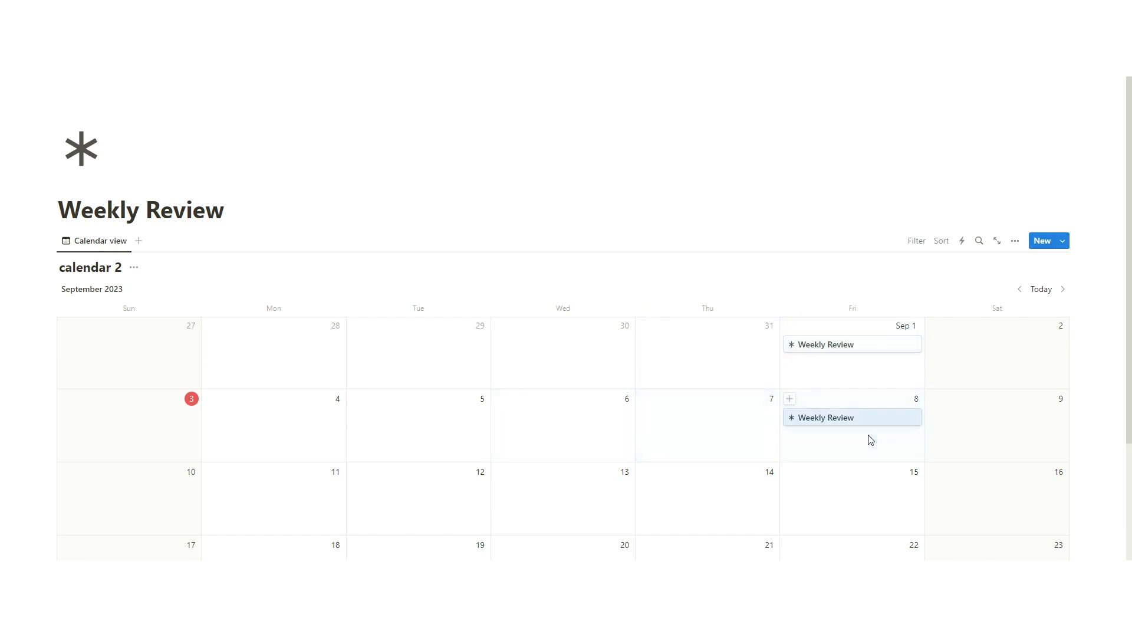
pyautogui.scroll(-2, 882, 422)
pyautogui.moveTo(863, 305); pyautogui.dragTo(816, 479)
pyautogui.scroll(1, 892, 308)
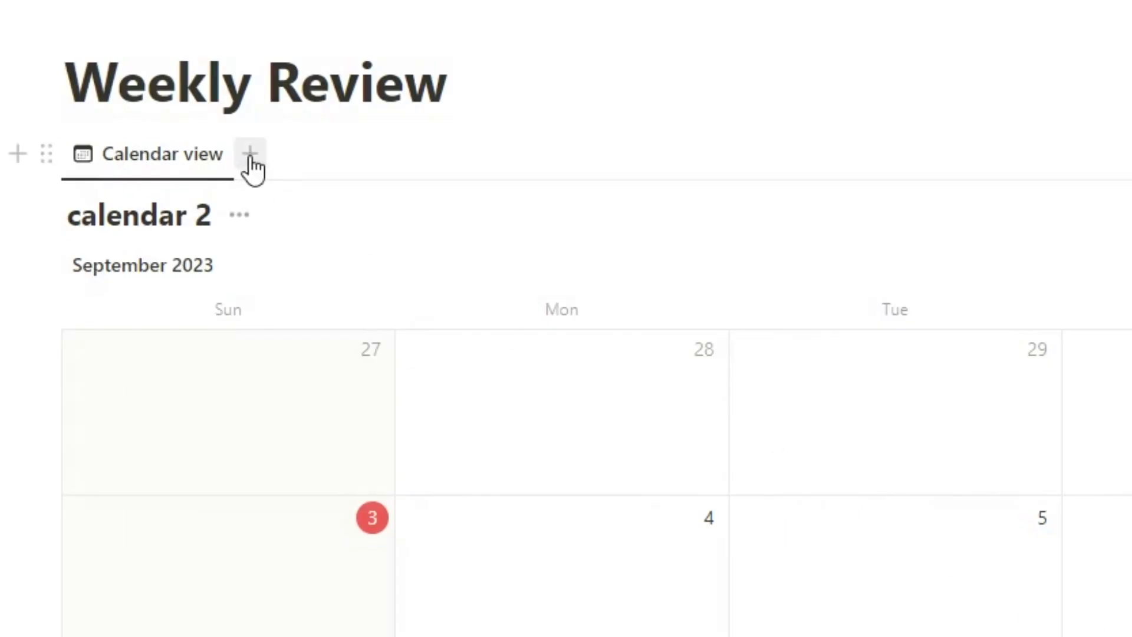
# Step: Add a Table view listing the Weekly Review entries, previewing the September 22 and 15 rows
pyautogui.click(251, 157)
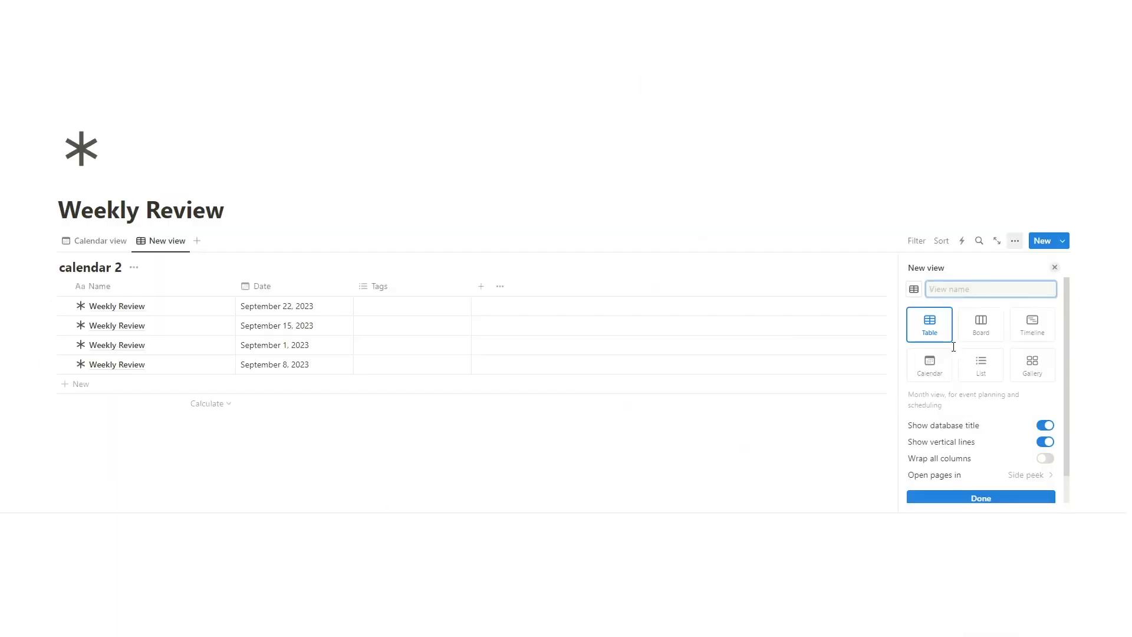
pyautogui.press('Escape')
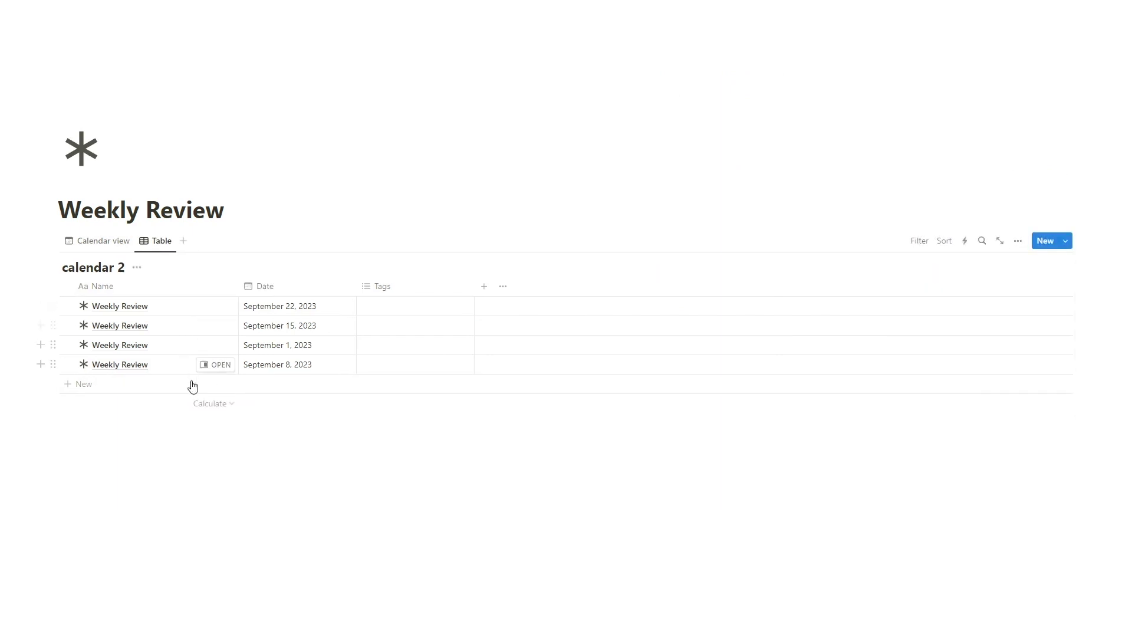
pyautogui.click(216, 306)
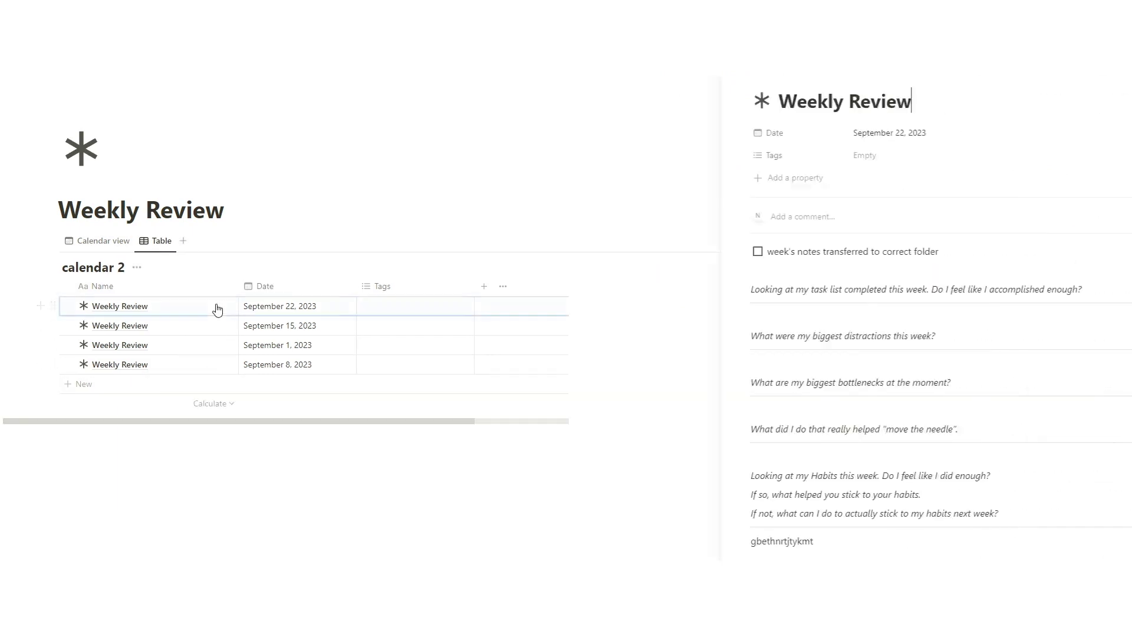
pyautogui.click(216, 326)
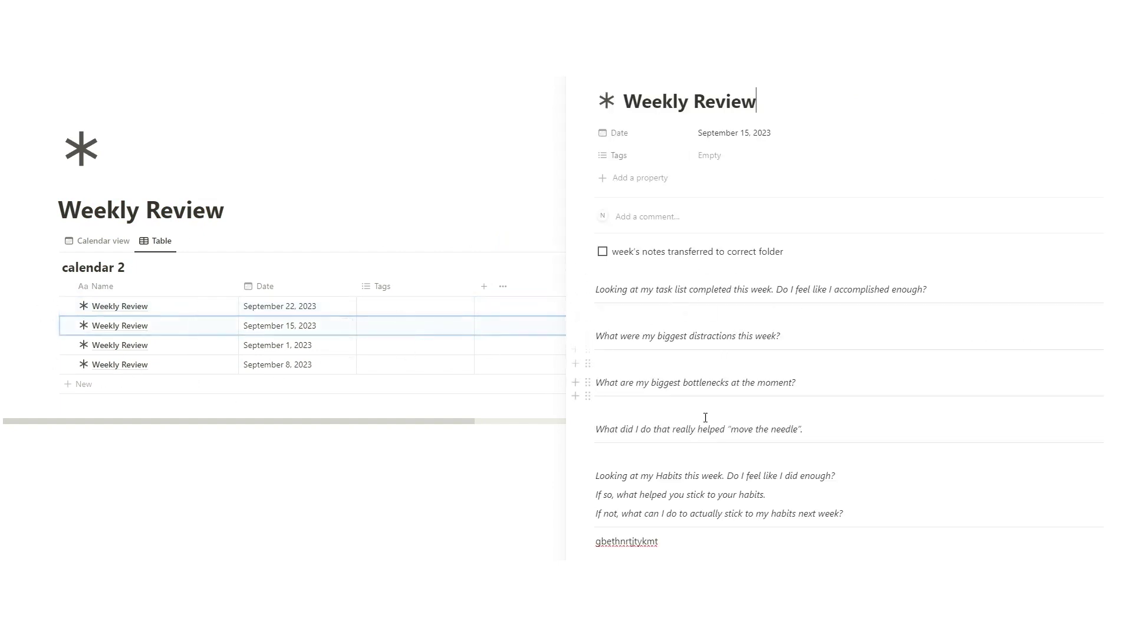
pyautogui.click(504, 428)
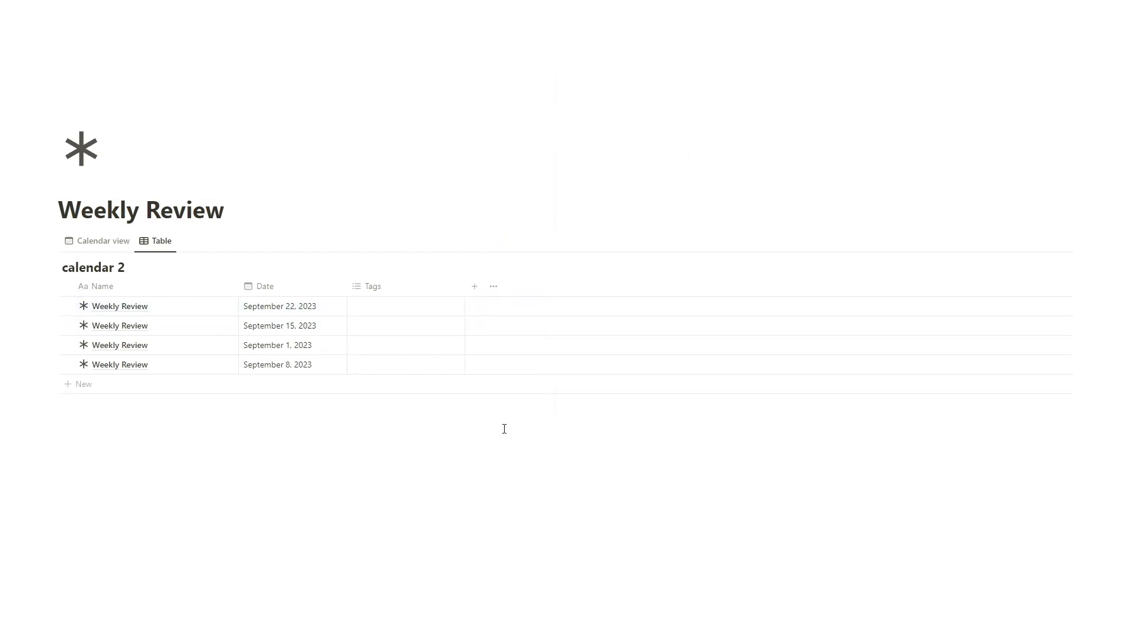